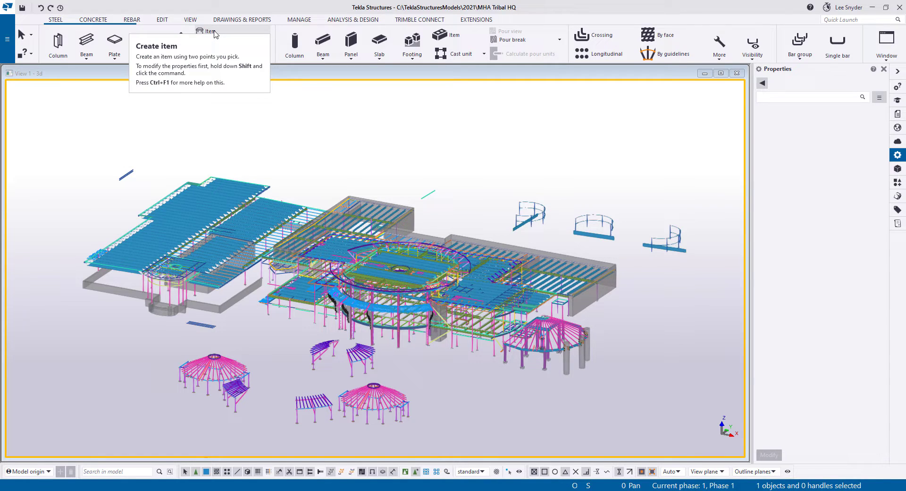
# Start a Steel > Item part and open Select shape, showing Ungrouped shapes like Safety_Gate_Ladder
pyautogui.click(214, 32)
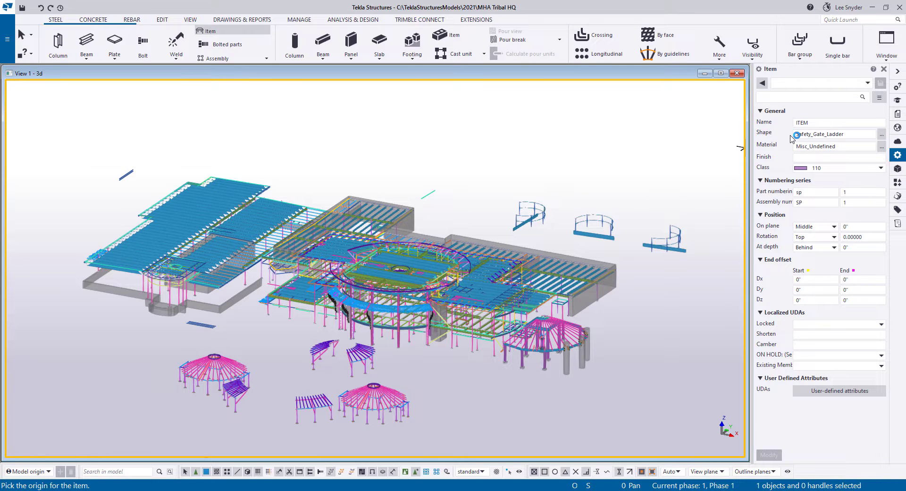
pyautogui.click(880, 136)
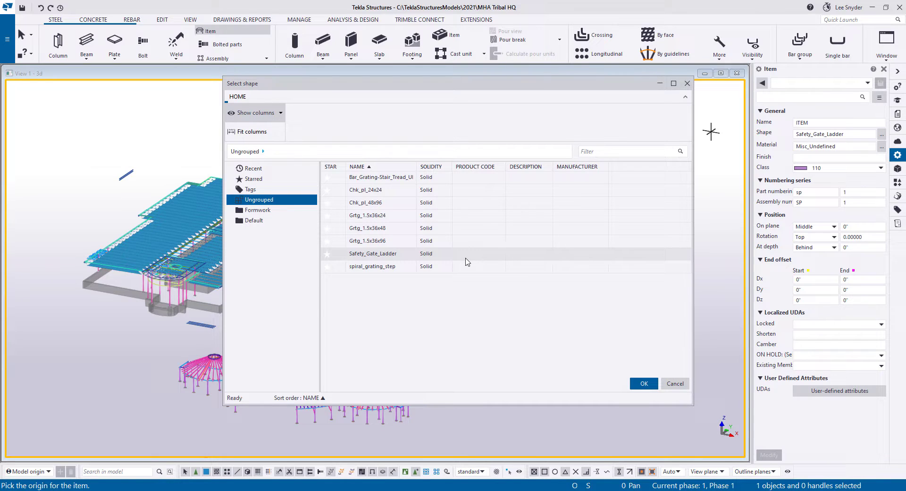
# Browse the Formwork, Default and Ungrouped shape groups in Select shape
pyautogui.keyDown('shift'); pyautogui.click(456, 267); pyautogui.keyUp('shift')
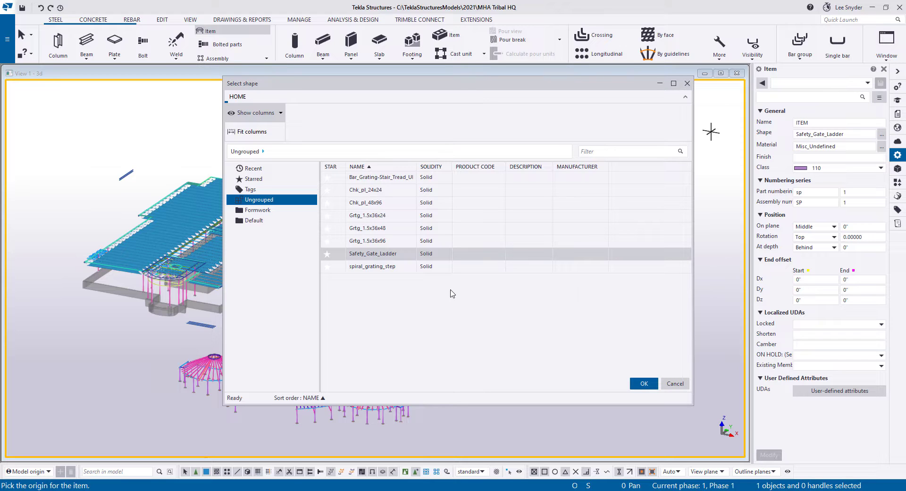
pyautogui.click(264, 209)
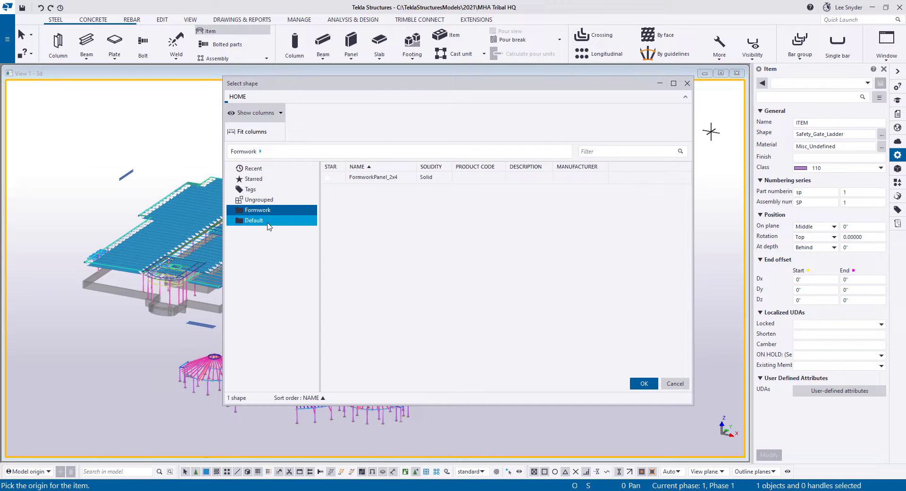
pyautogui.click(266, 221)
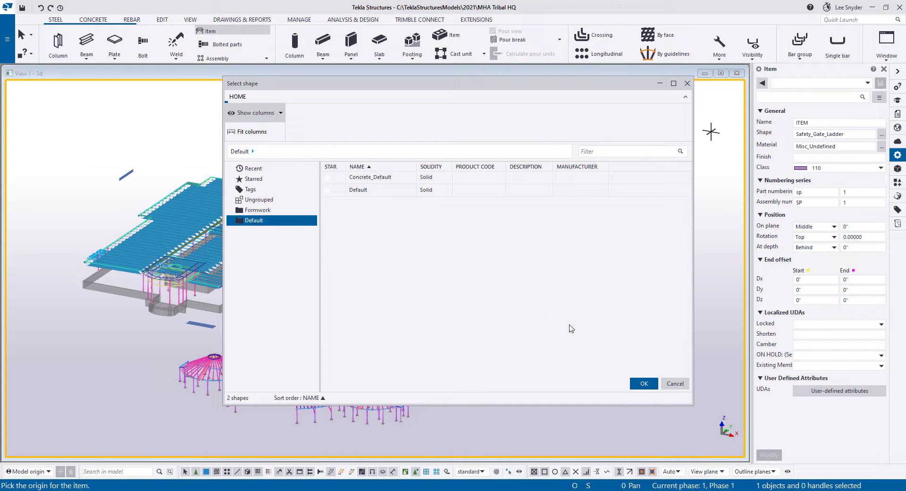
pyautogui.click(271, 204)
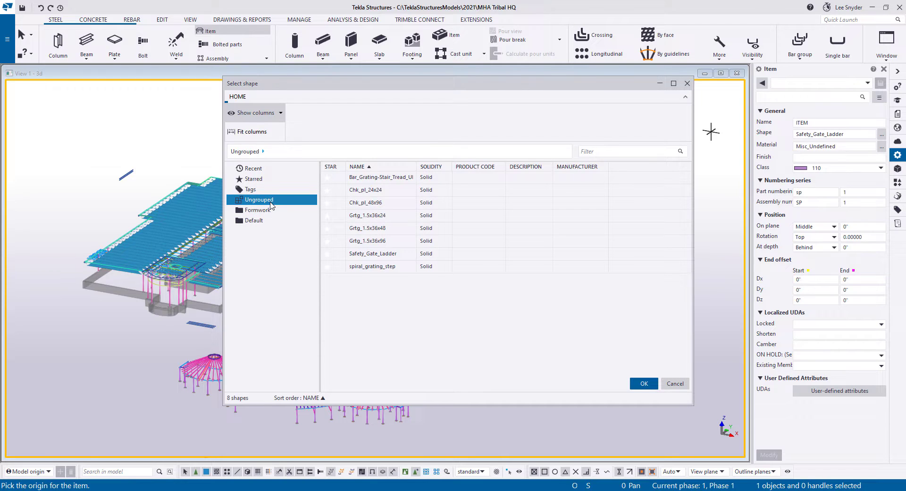
# Cancel Select shape and open the Shape catalog from Catalogs, nudging its window slightly
pyautogui.click(676, 385)
pyautogui.click(8, 42)
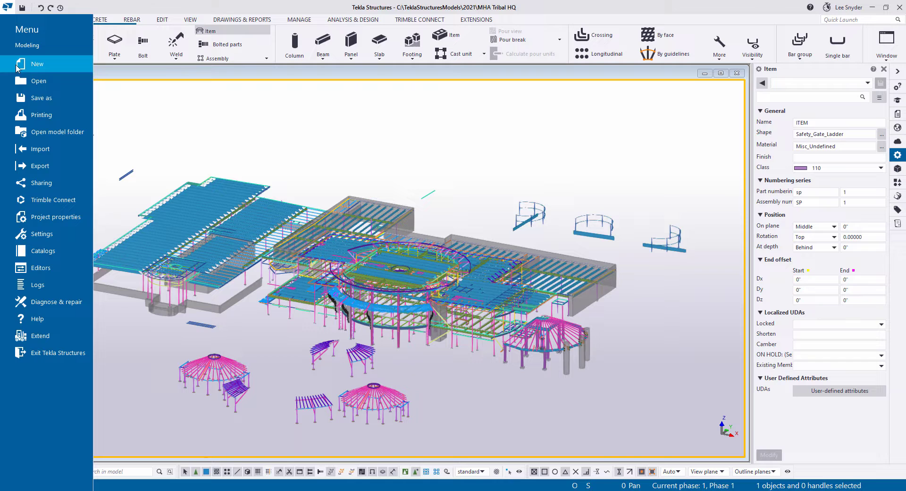
pyautogui.click(42, 251)
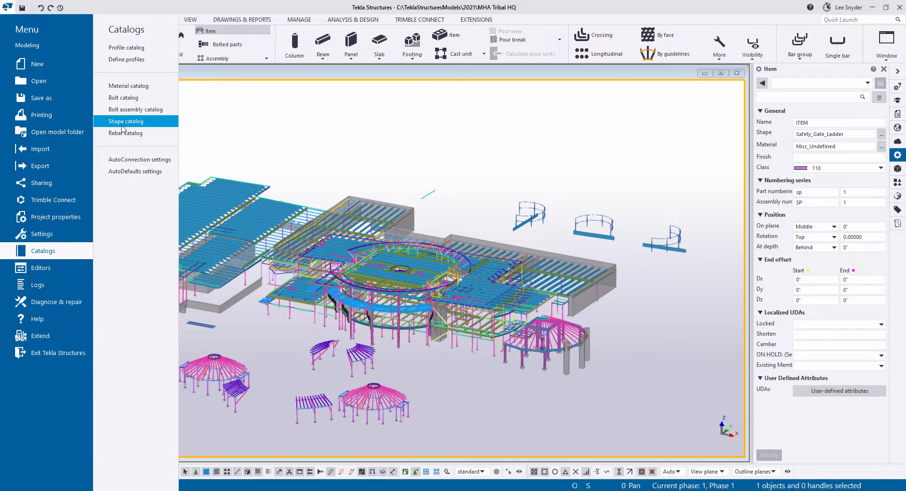
pyautogui.click(148, 121)
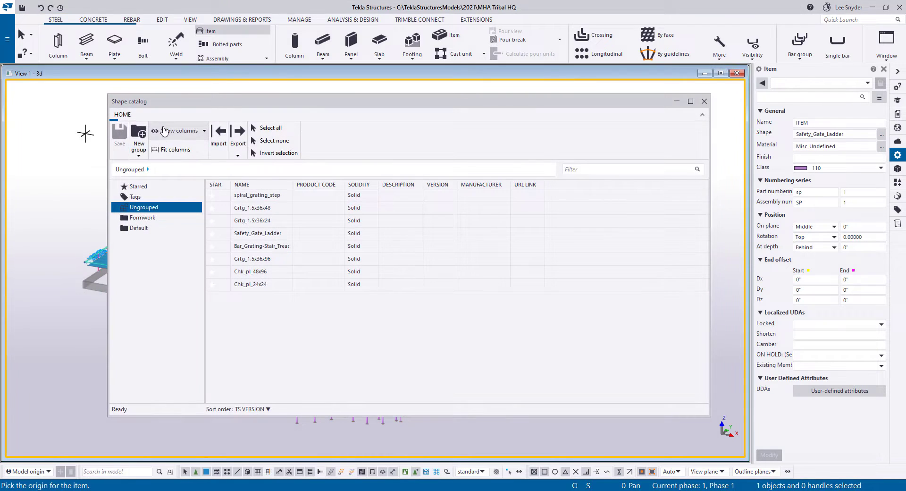
pyautogui.moveTo(351, 104); pyautogui.dragTo(359, 105)
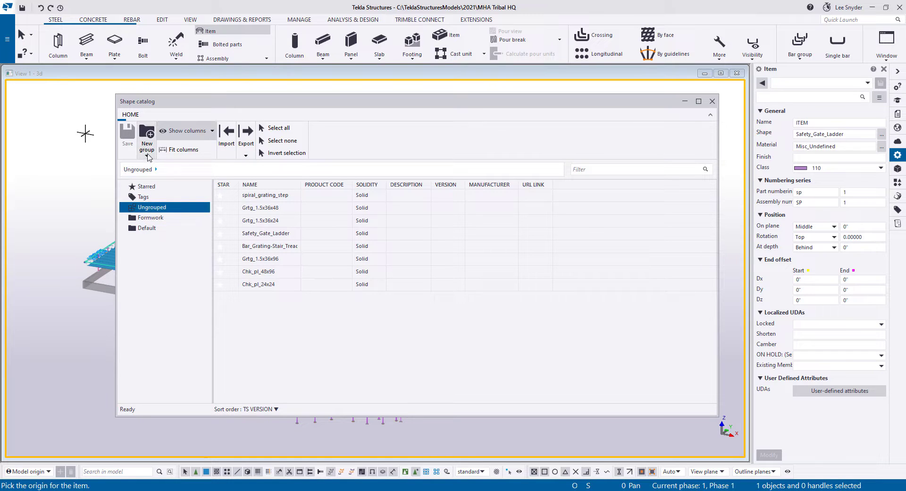
# Create a new top-level shape group named Misc Detailing
pyautogui.click(148, 154)
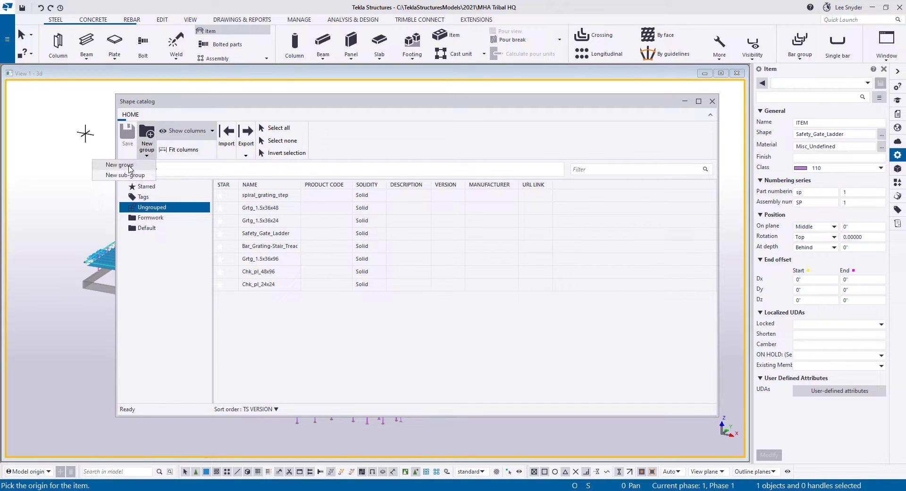
pyautogui.click(130, 166)
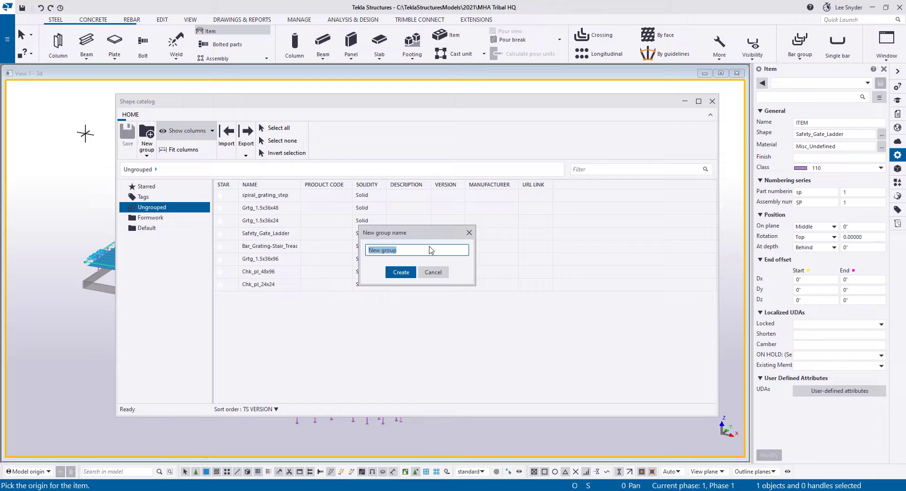
pyautogui.write('Misc Detailing')
pyautogui.click(398, 272)
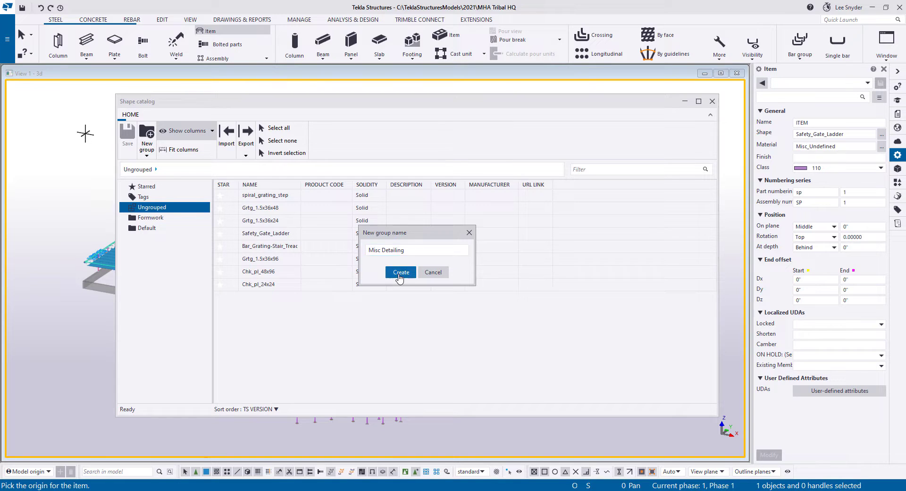
# Add Ladders, Grating and Chk Plate sub-groups under Misc Detailing
pyautogui.click(157, 242)
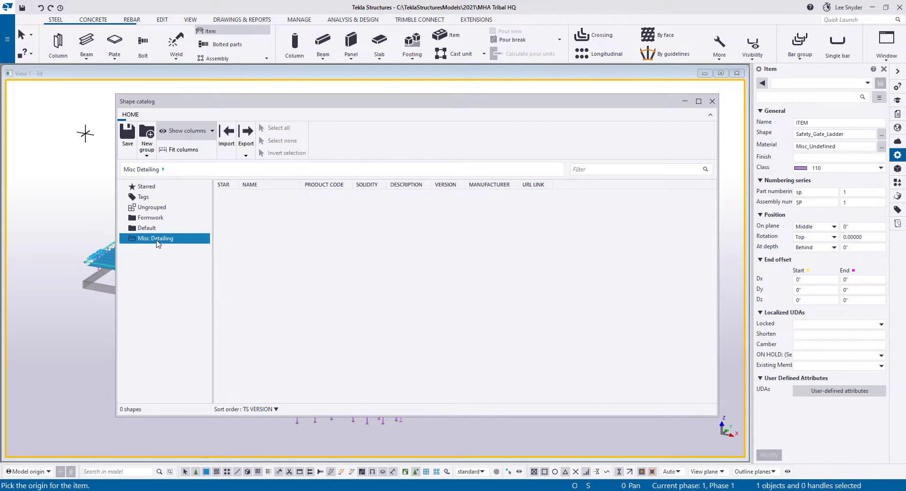
pyautogui.click(147, 151)
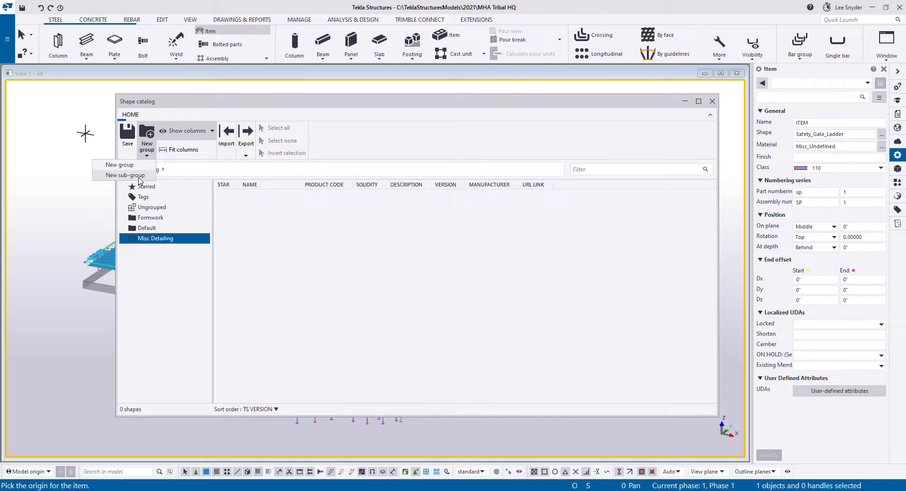
pyautogui.click(139, 176)
pyautogui.write('Ladders')
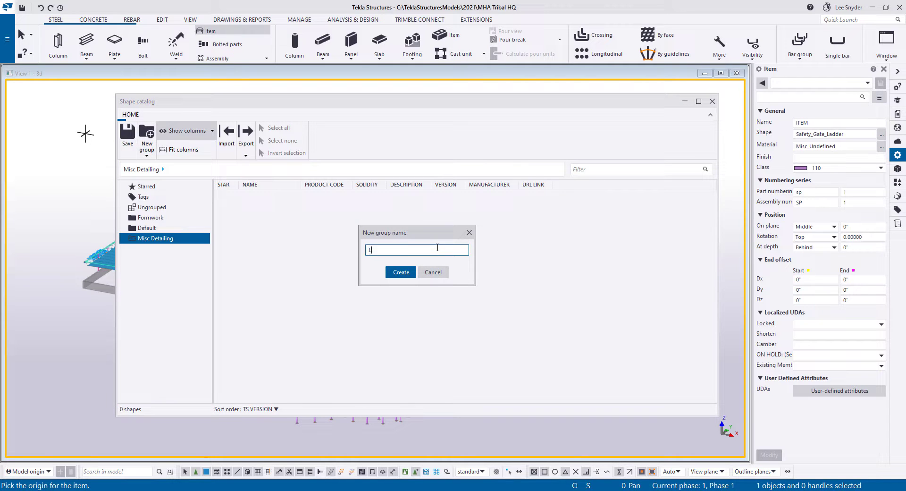
pyautogui.click(401, 273)
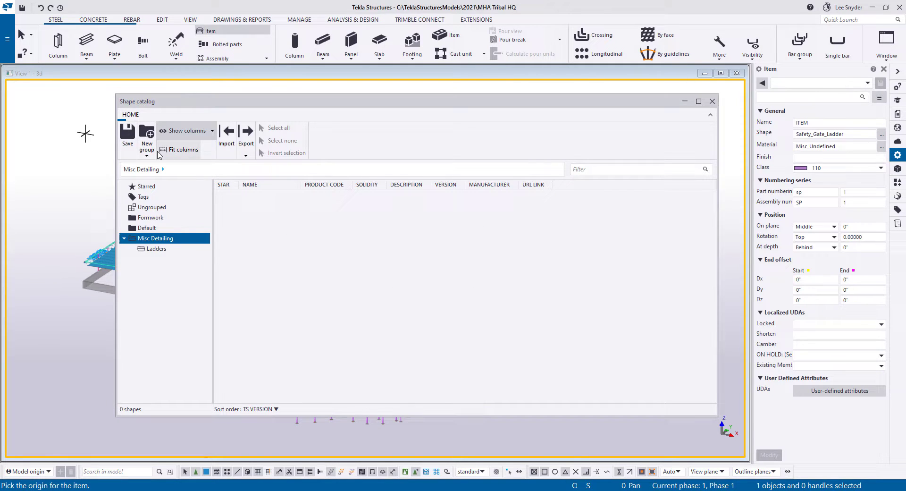
pyautogui.click(147, 152)
pyautogui.click(130, 177)
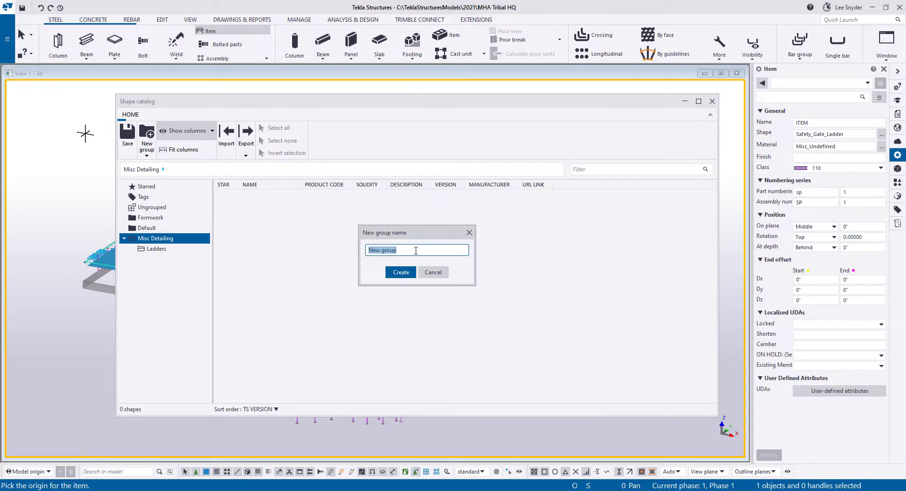
pyautogui.write('Grating')
pyautogui.click(407, 274)
pyautogui.click(147, 154)
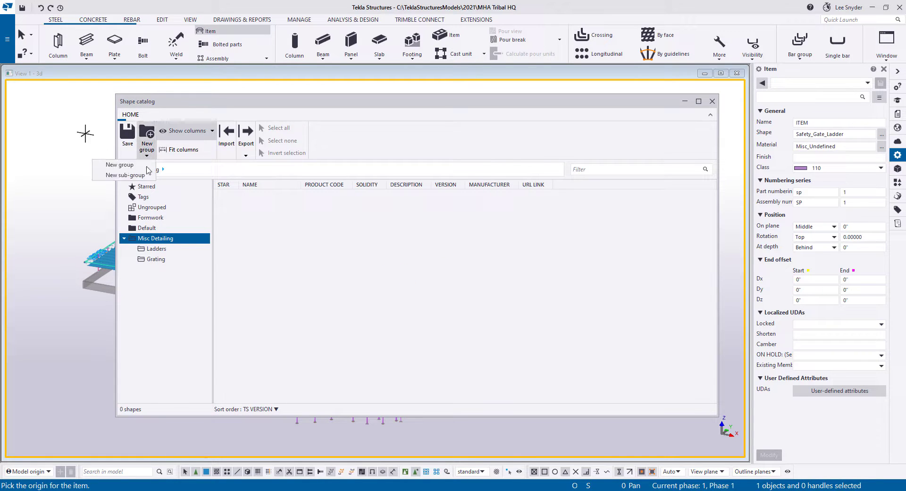
pyautogui.click(125, 175)
pyautogui.write('Chk Plate')
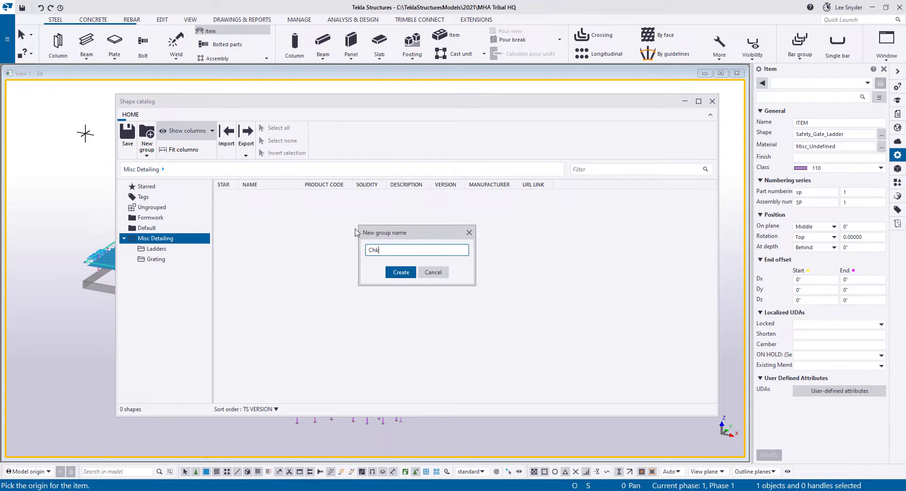
pyautogui.click(401, 272)
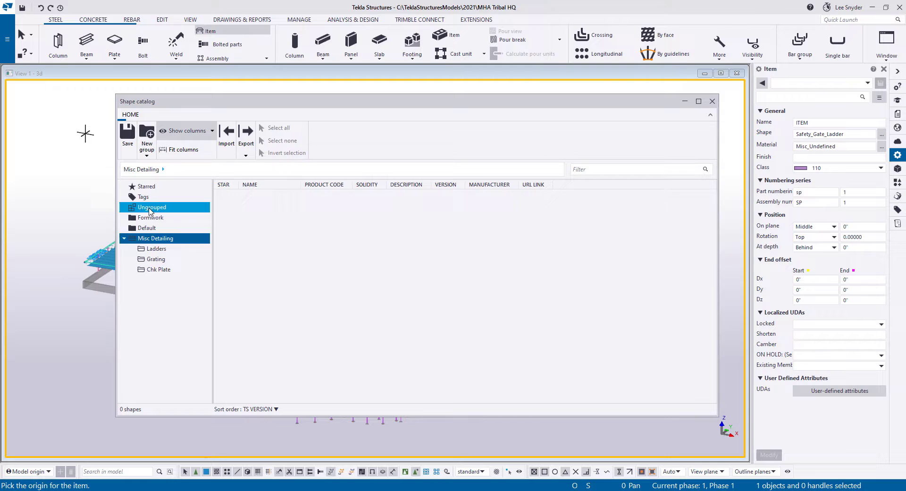
# Move Safety_Gate_Ladder into Ladders and the five grating shapes into Grating
pyautogui.click(149, 209)
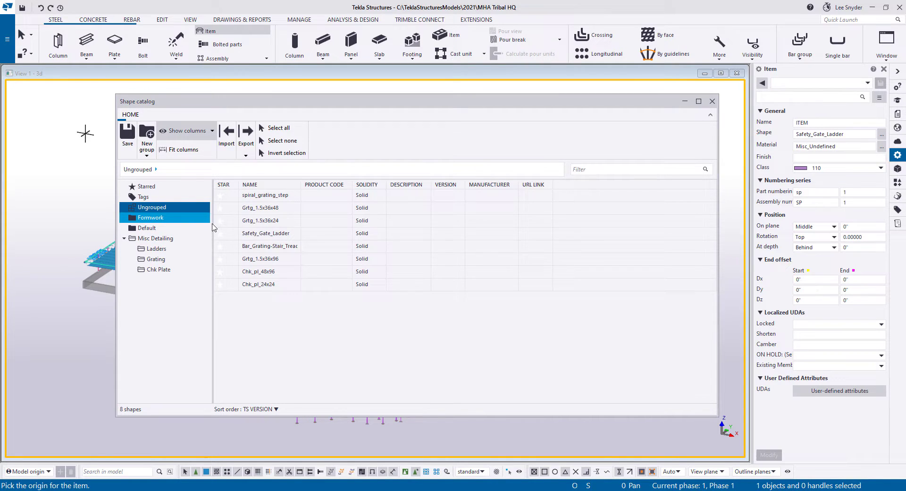
pyautogui.click(295, 233)
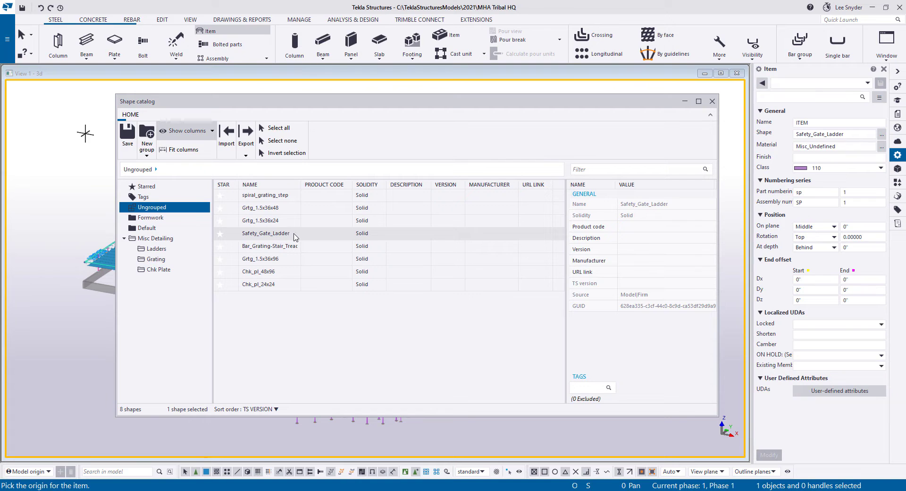
pyautogui.moveTo(158, 253); pyautogui.dragTo(158, 248)
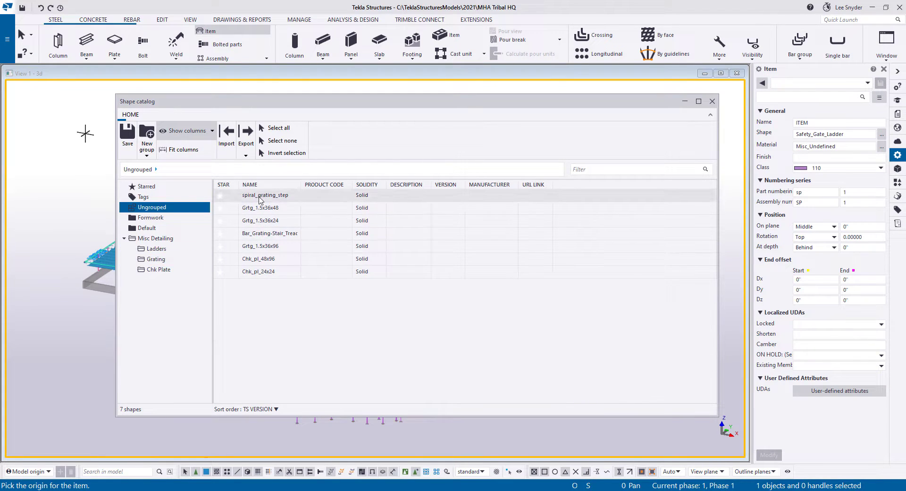
pyautogui.click(262, 196)
pyautogui.keyDown('shift'); pyautogui.click(264, 220); pyautogui.keyUp('shift')
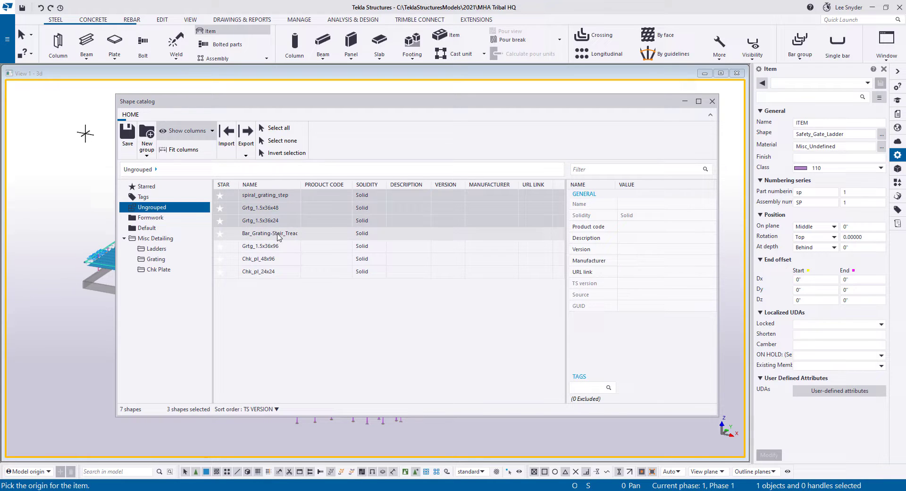
pyautogui.keyDown('shift'); pyautogui.click(267, 247); pyautogui.keyUp('shift')
pyautogui.moveTo(266, 237); pyautogui.dragTo(166, 258)
# Move Chk_pl_48x96 and Chk_pl_24x24 into Chk Plate, then review each sub-group's contents
pyautogui.click(271, 199)
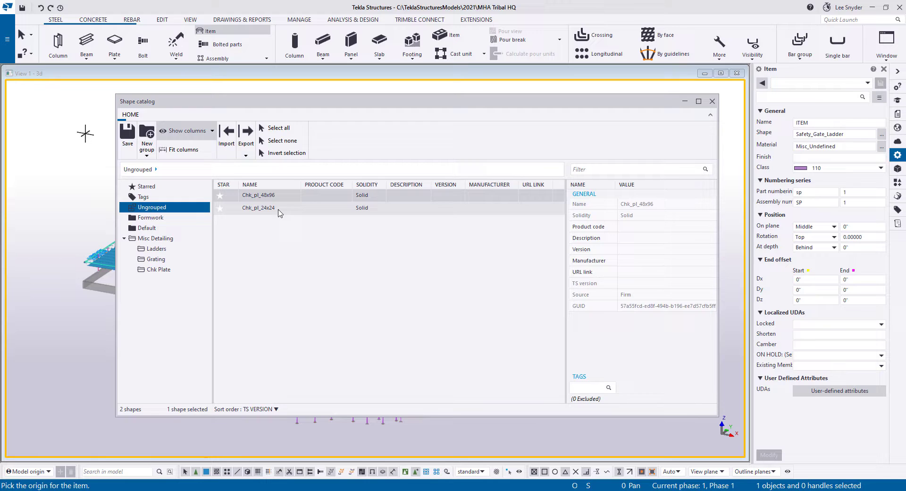
pyautogui.keyDown('shift'); pyautogui.click(281, 208); pyautogui.keyUp('shift')
pyautogui.moveTo(281, 209); pyautogui.dragTo(171, 272)
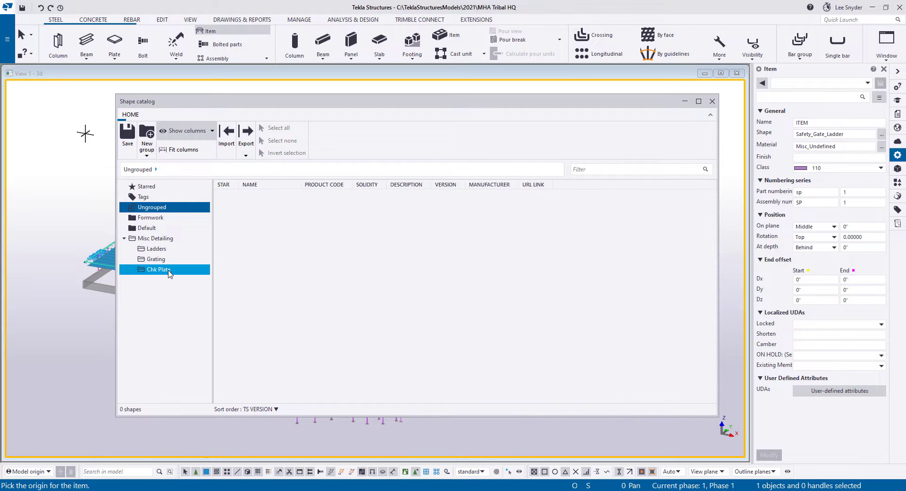
pyautogui.click(156, 250)
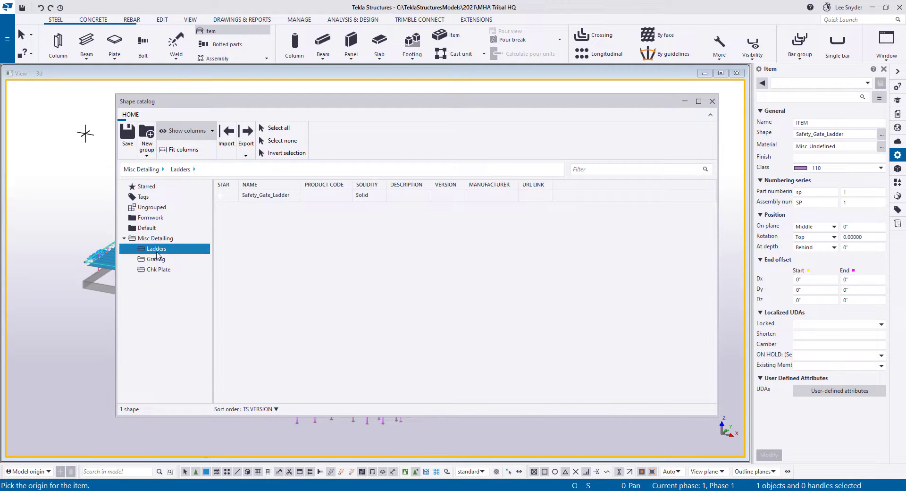
pyautogui.click(156, 259)
pyautogui.click(160, 271)
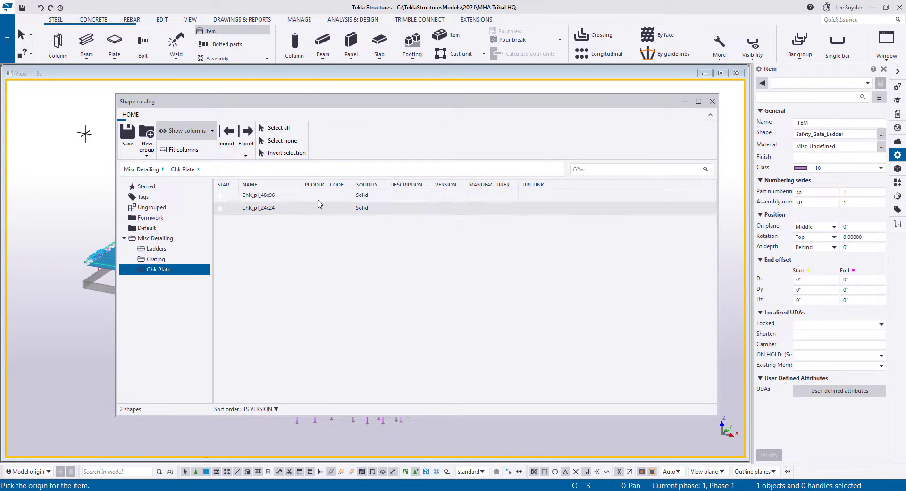
# Tag the Chk_pl_48x96 shape with project1
pyautogui.click(282, 209)
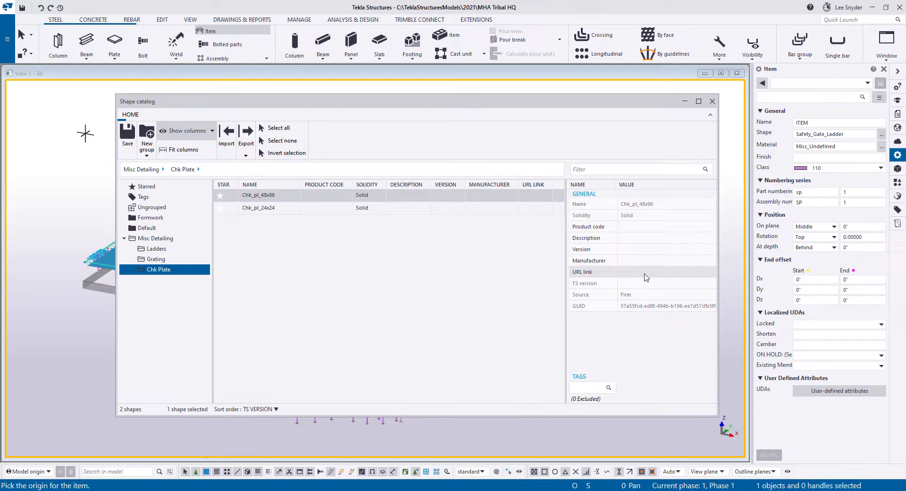
pyautogui.click(584, 387)
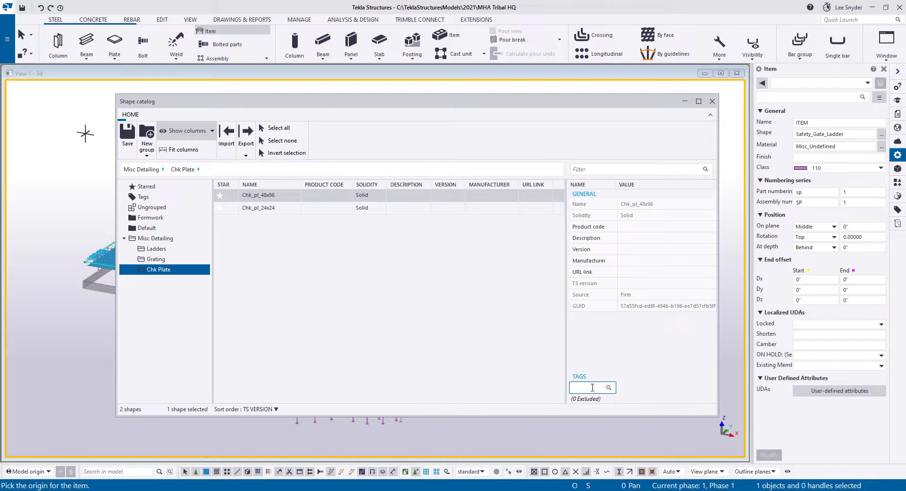
pyautogui.write('project1')
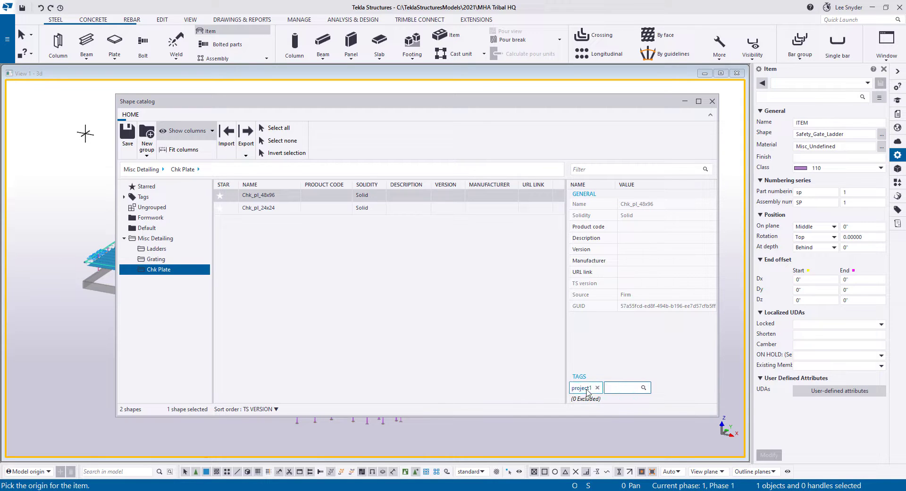
pyautogui.press('Return')
# Apply the existing project1 tag to Grtg_1.5x36x24 in the Grating group
pyautogui.click(163, 260)
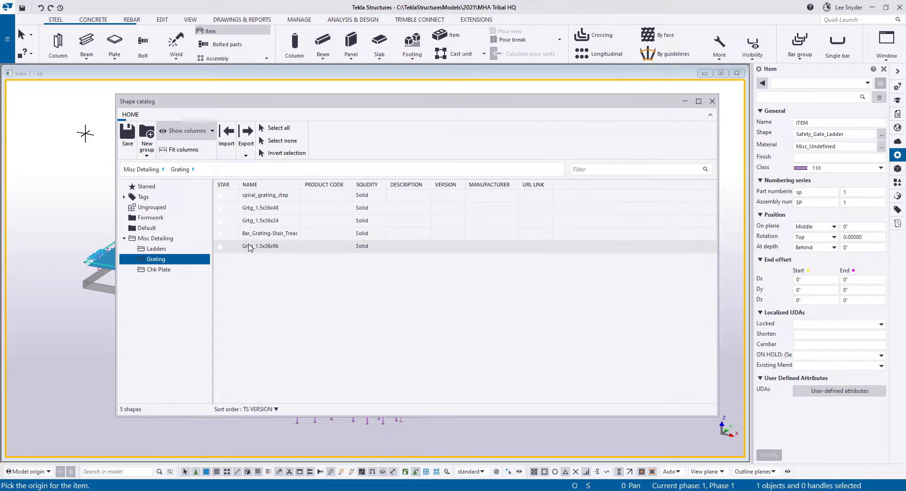
pyautogui.click(264, 221)
pyautogui.click(590, 387)
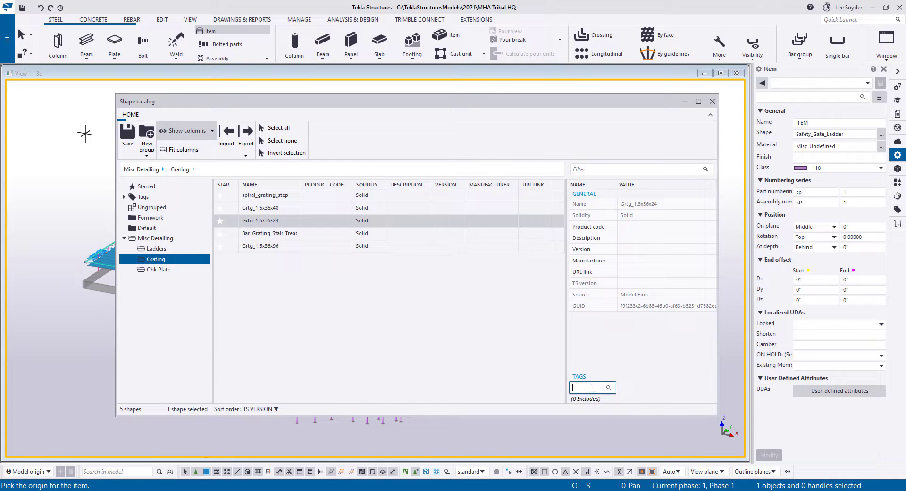
pyautogui.write('Project')
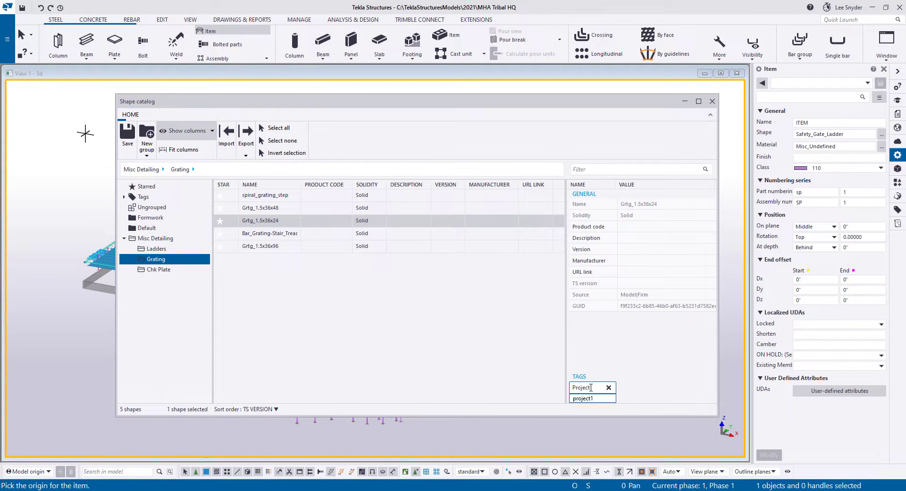
pyautogui.click(587, 400)
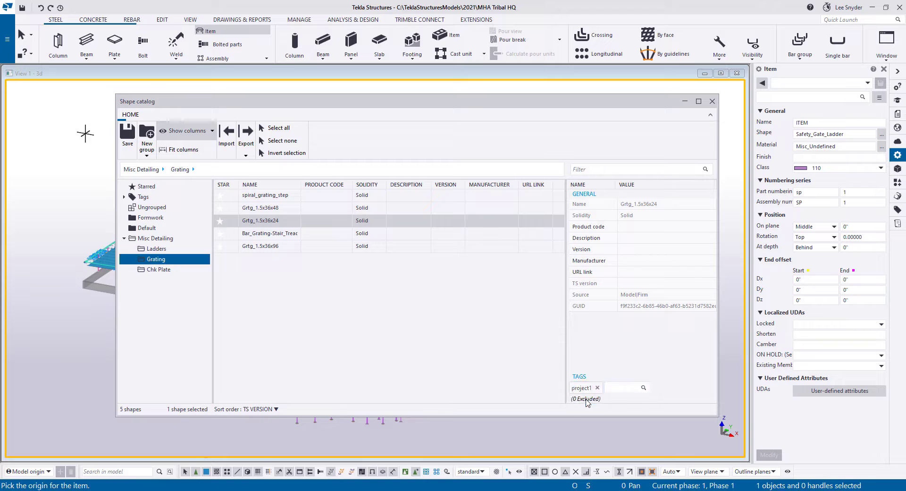
# Expand Tags and view the two shapes under the project1 tag
pyautogui.click(124, 197)
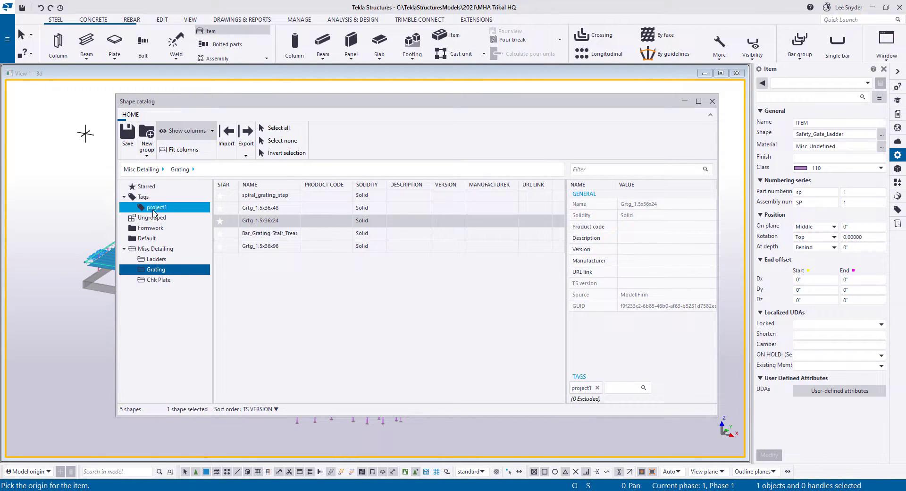
pyautogui.click(153, 208)
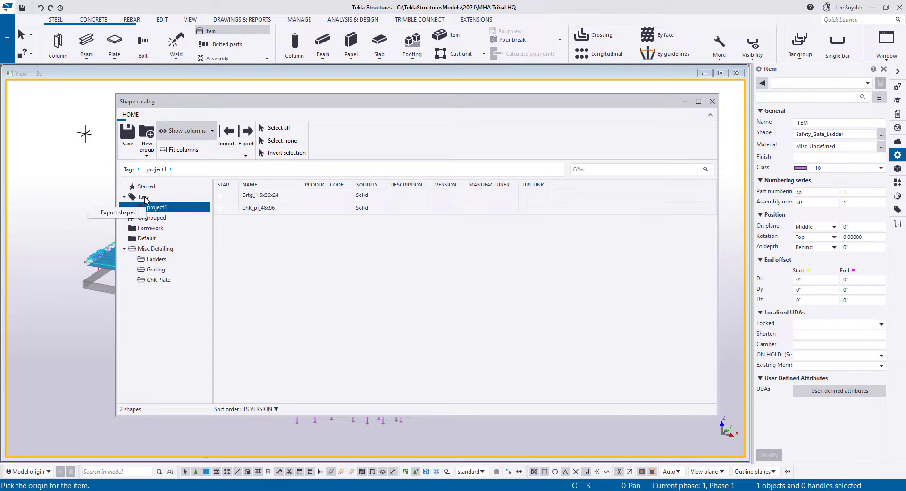
pyautogui.click(143, 196)
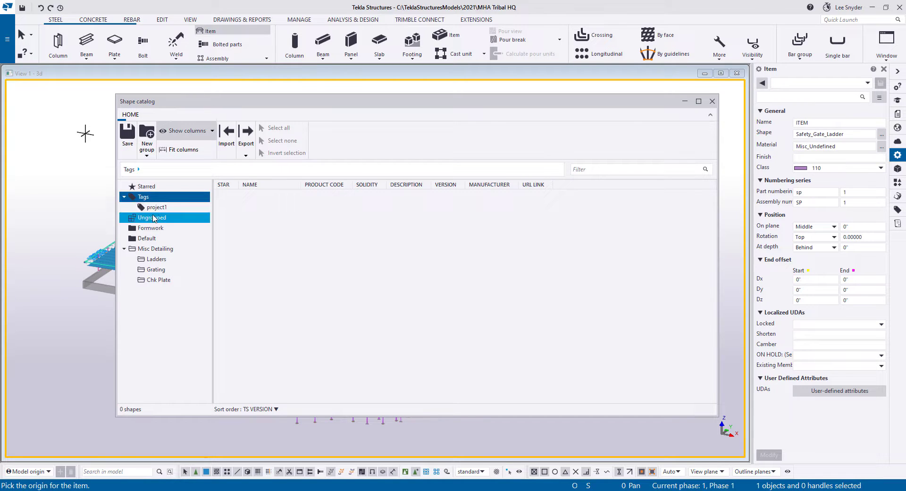
# In the Grating list, move the Product code column after Solidity
pyautogui.click(151, 262)
pyautogui.click(155, 269)
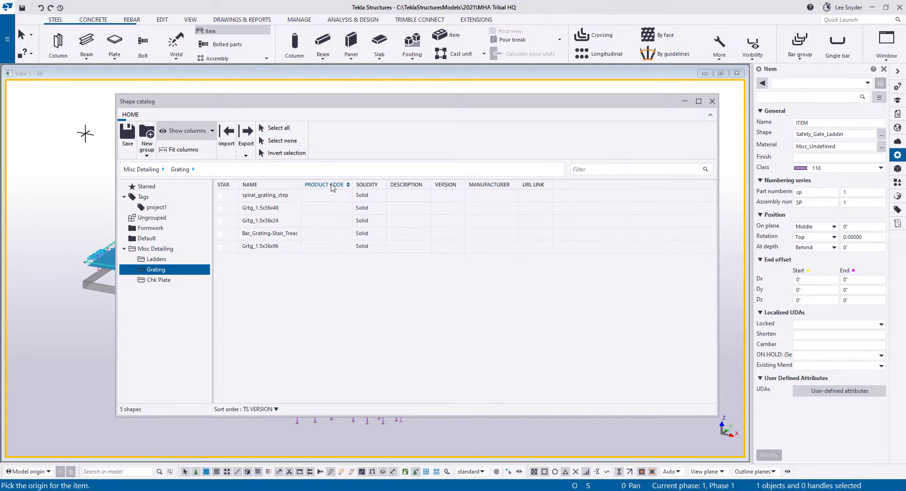
pyautogui.moveTo(325, 184); pyautogui.dragTo(375, 191)
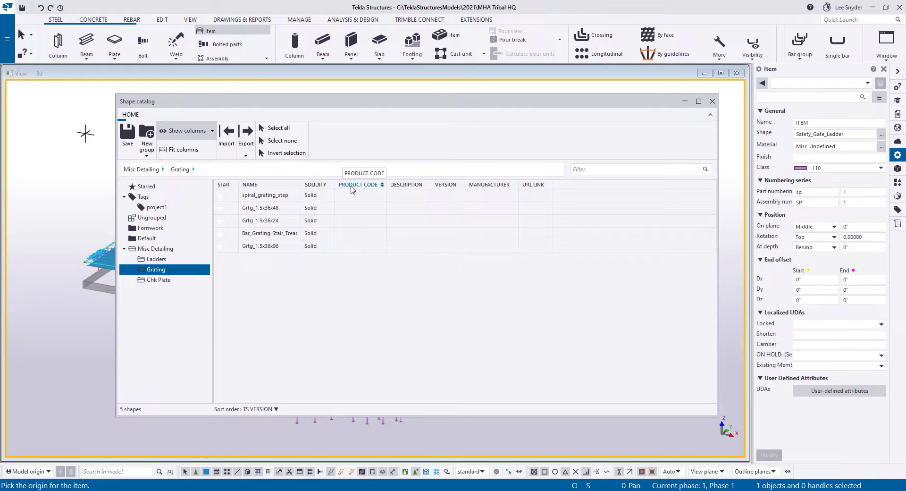
# Show then hide the TS version and Source columns, and fit columns to their contents
pyautogui.click(212, 133)
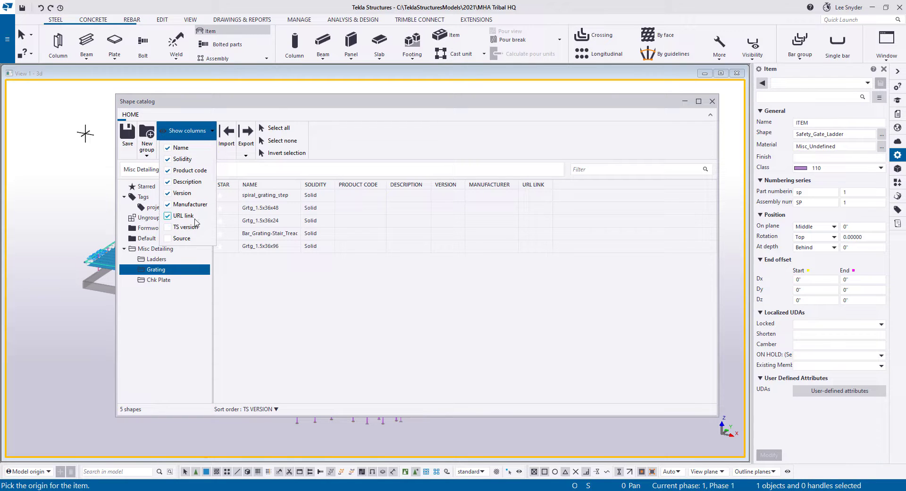
pyautogui.click(168, 227)
pyautogui.click(168, 239)
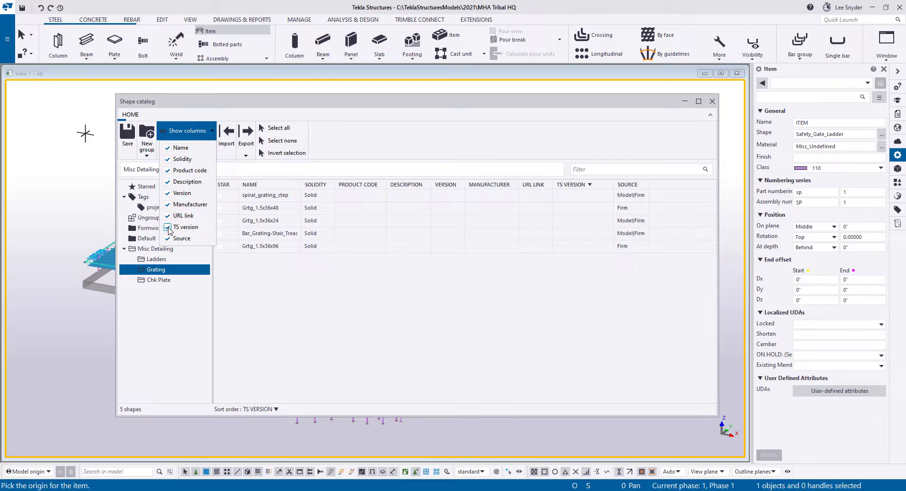
pyautogui.click(167, 227)
pyautogui.click(168, 239)
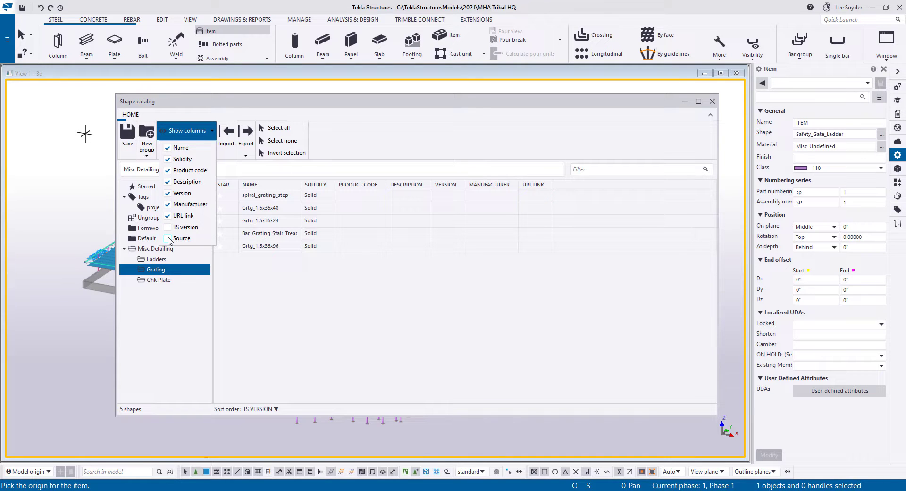
pyautogui.click(213, 132)
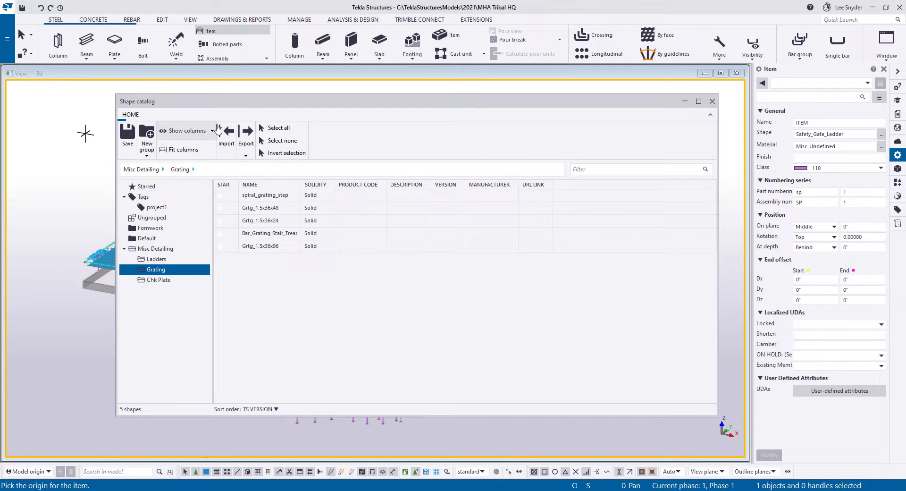
pyautogui.click(184, 150)
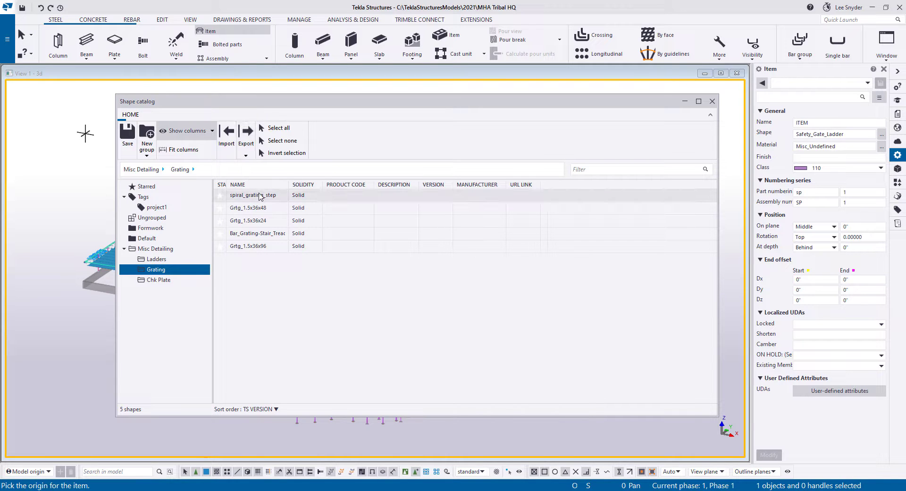
# Try select all, select none and invert selection on the Grating shapes, then save the catalog
pyautogui.click(282, 129)
pyautogui.click(282, 141)
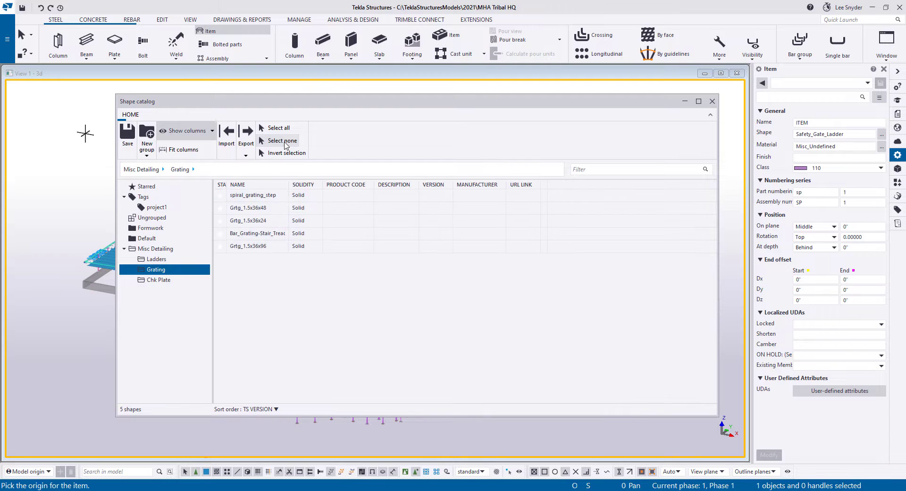
pyautogui.click(265, 197)
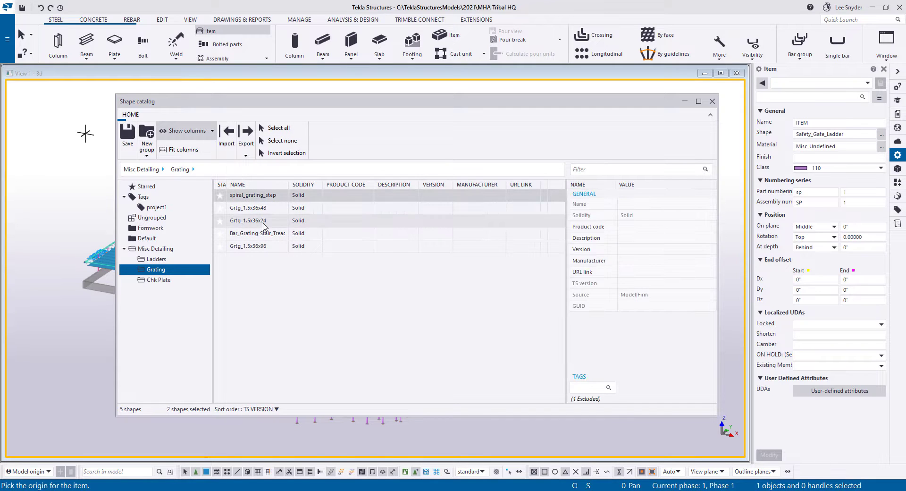
pyautogui.keyDown('ctrl'); pyautogui.click(264, 221); pyautogui.keyUp('ctrl')
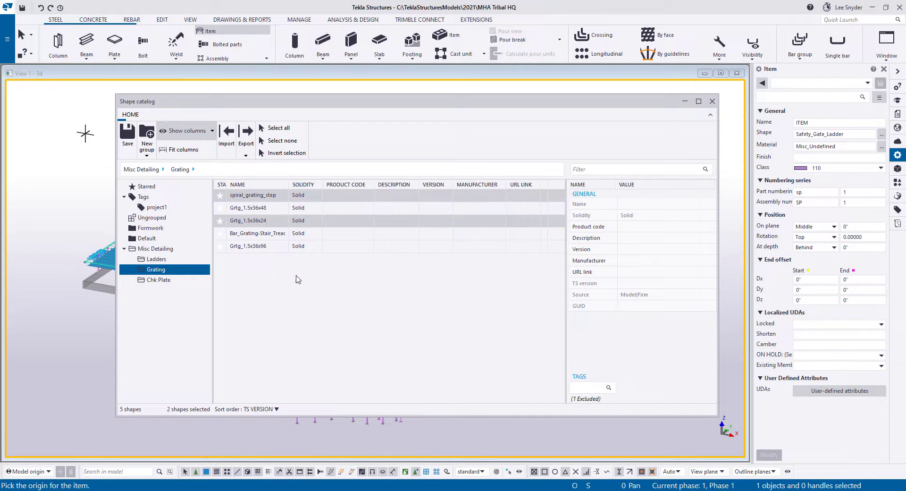
pyautogui.click(293, 154)
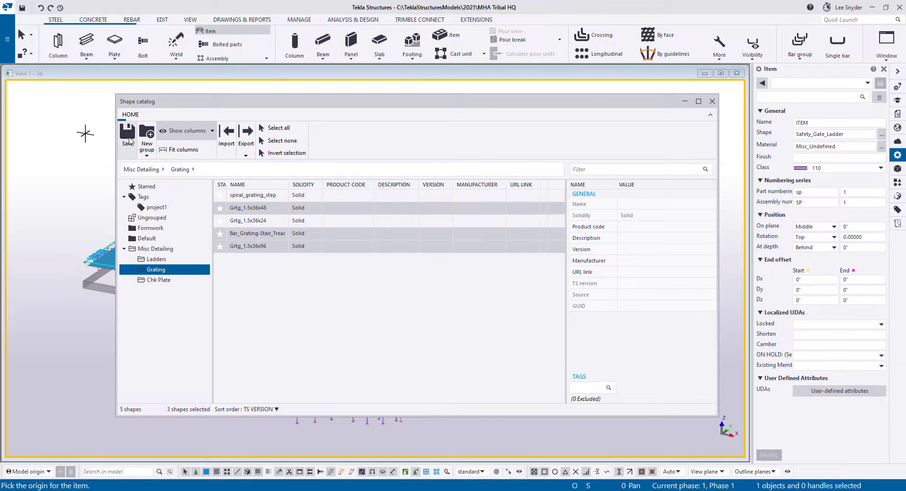
pyautogui.click(129, 134)
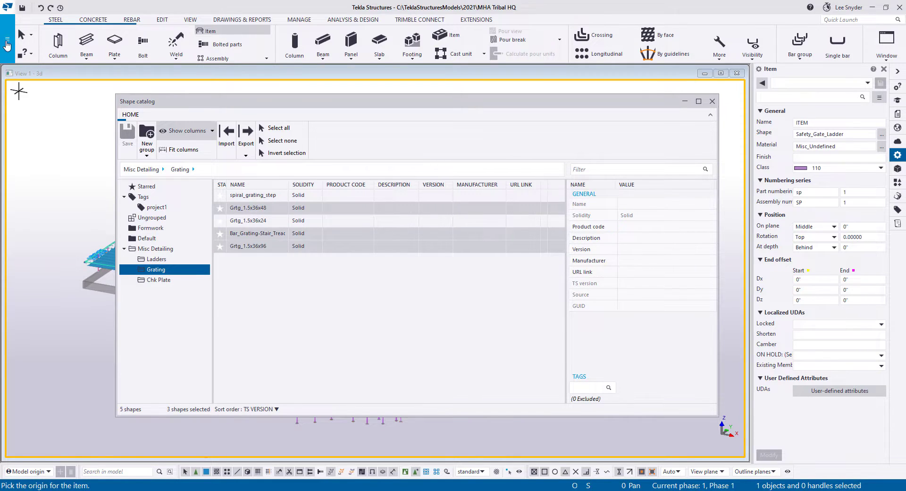
pyautogui.click(7, 38)
pyautogui.click(52, 132)
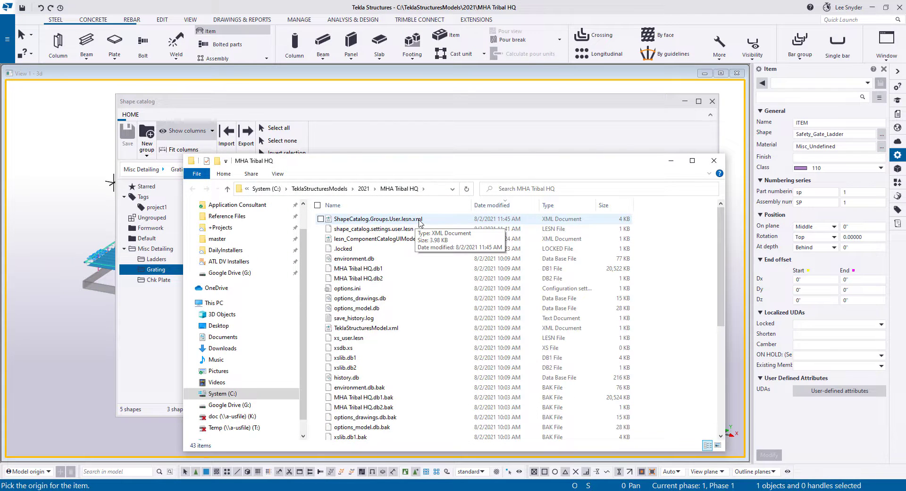
pyautogui.click(418, 221)
pyautogui.keyDown('ctrl'); pyautogui.click(413, 230); pyautogui.keyUp('ctrl')
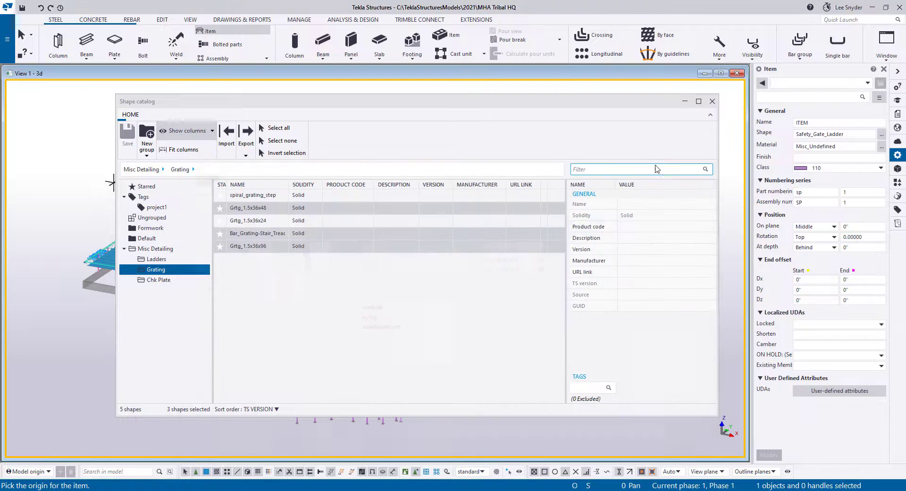
pyautogui.click(713, 160)
# Reopen Select shape, star Grtg_1.5x36x48, and list the Starred group's two shapes
pyautogui.click(712, 101)
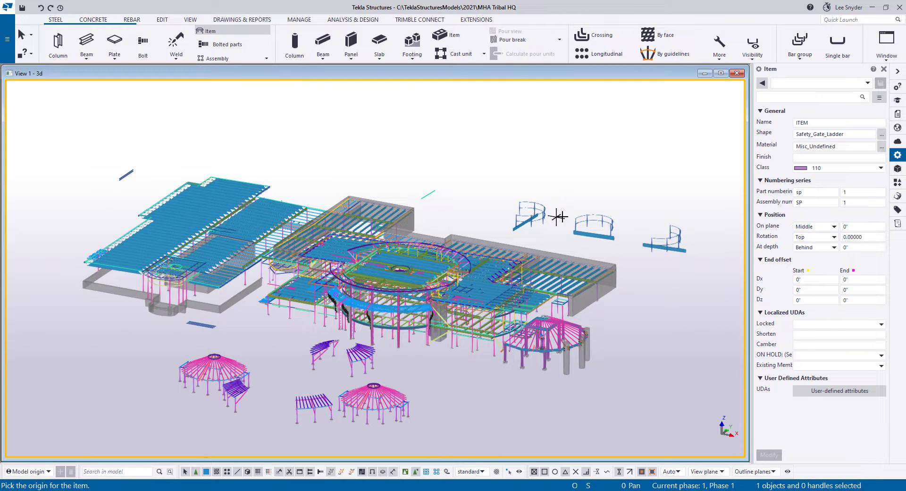
pyautogui.click(881, 135)
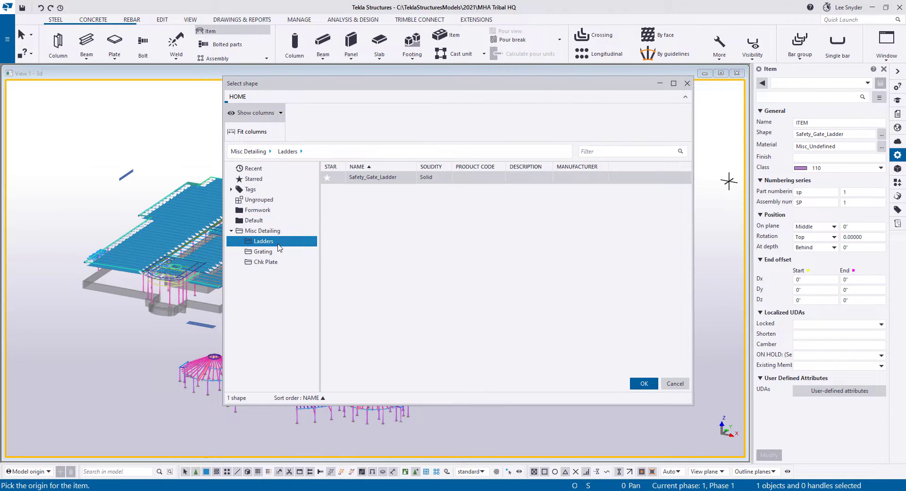
pyautogui.click(261, 252)
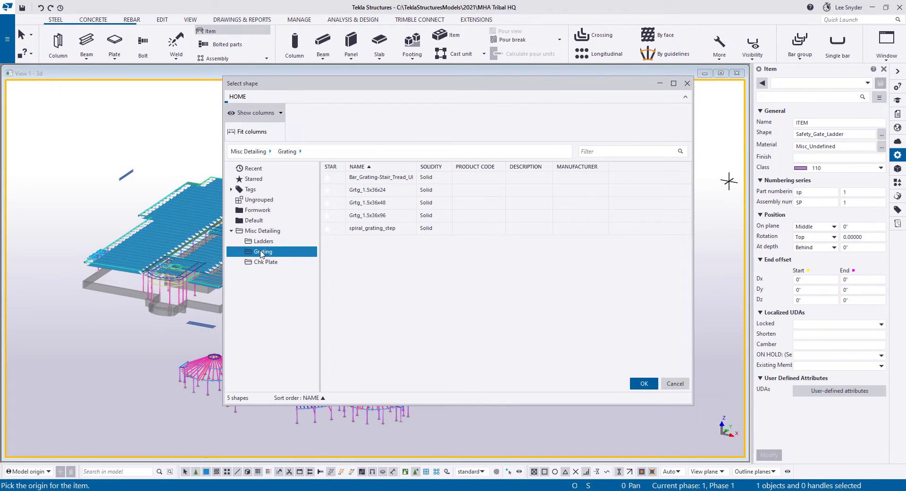
pyautogui.click(263, 262)
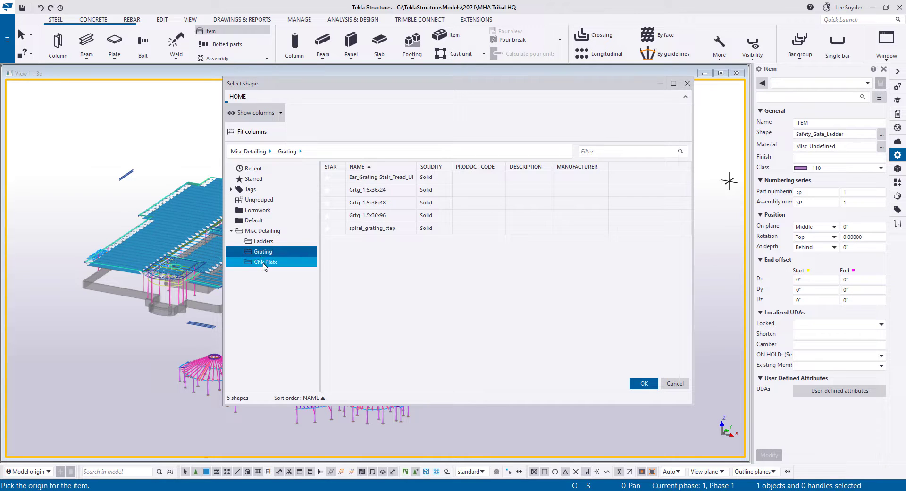
pyautogui.click(265, 253)
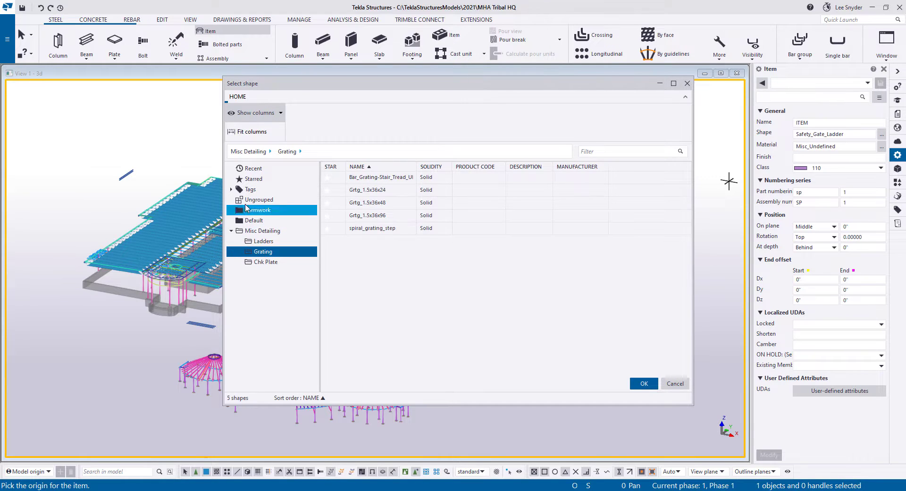
pyautogui.click(230, 190)
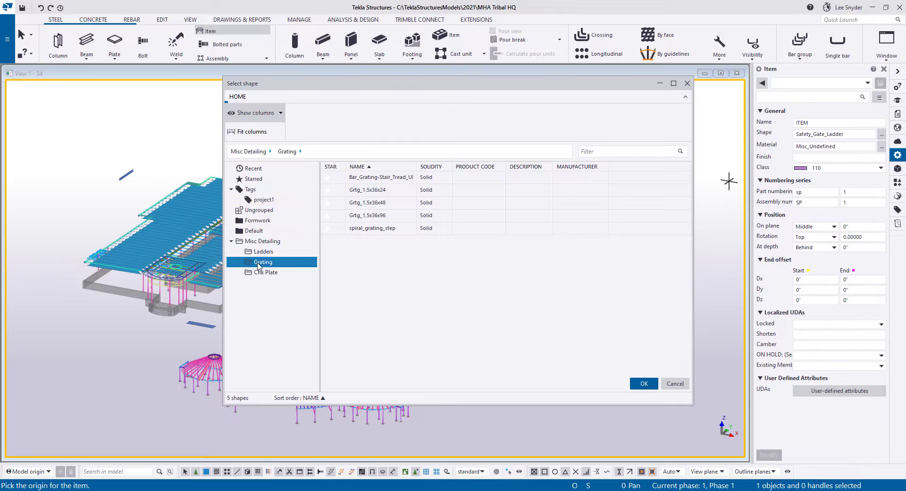
pyautogui.click(328, 203)
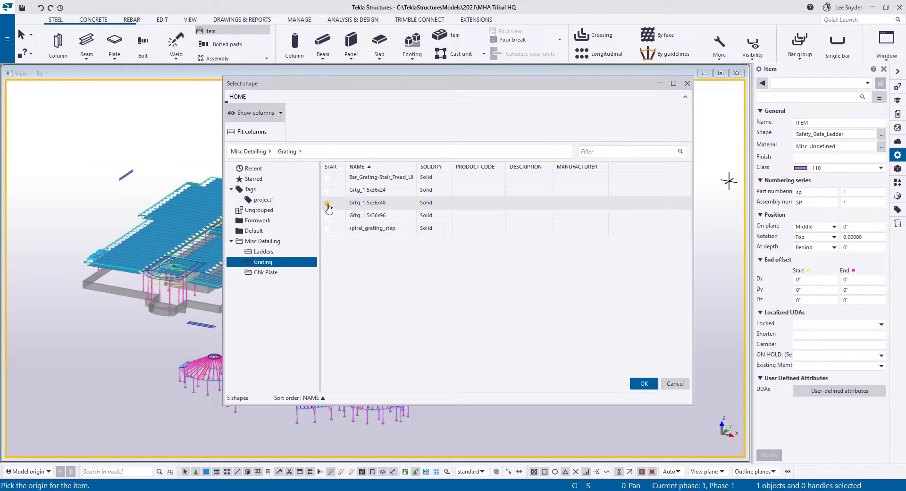
pyautogui.click(255, 179)
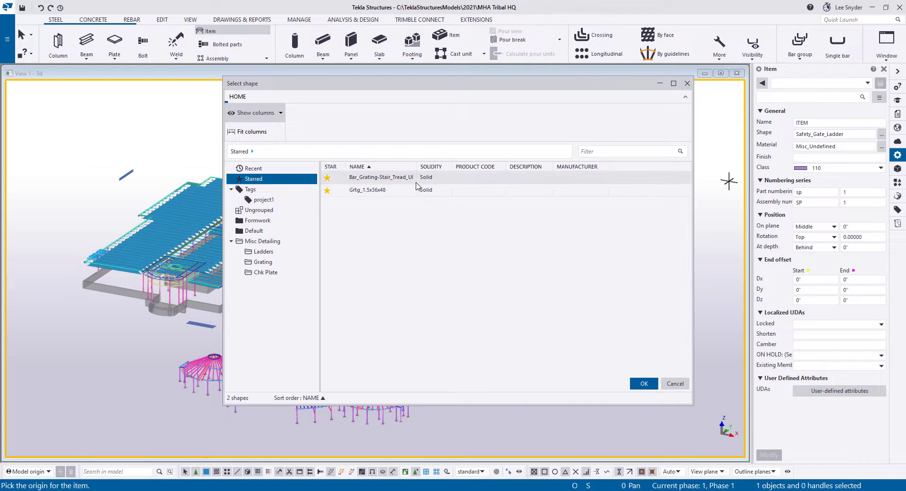
# Show the Recent group in Select shape, listing only Safety_Gate_Ladder, and focus the Filter box
pyautogui.click(249, 170)
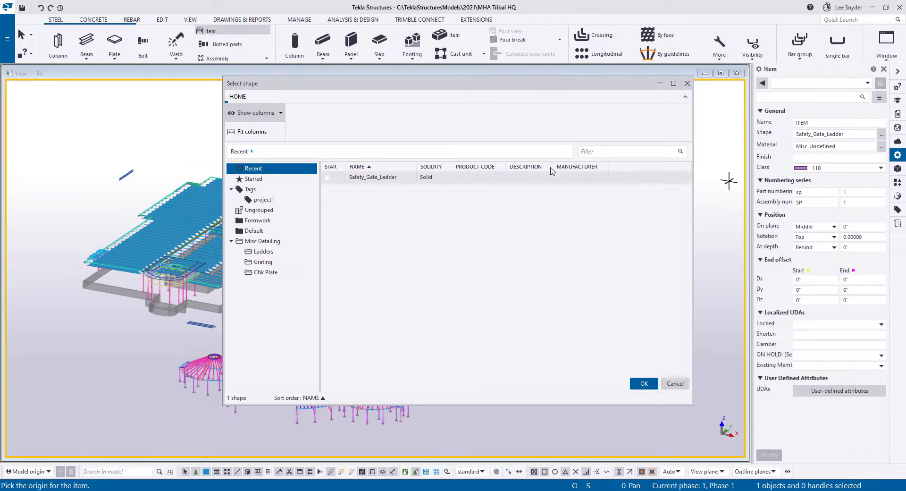
pyautogui.click(608, 151)
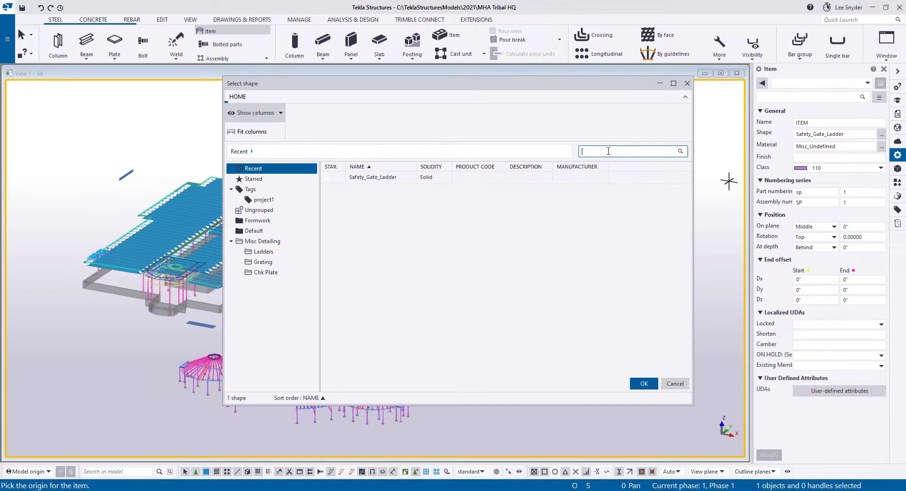